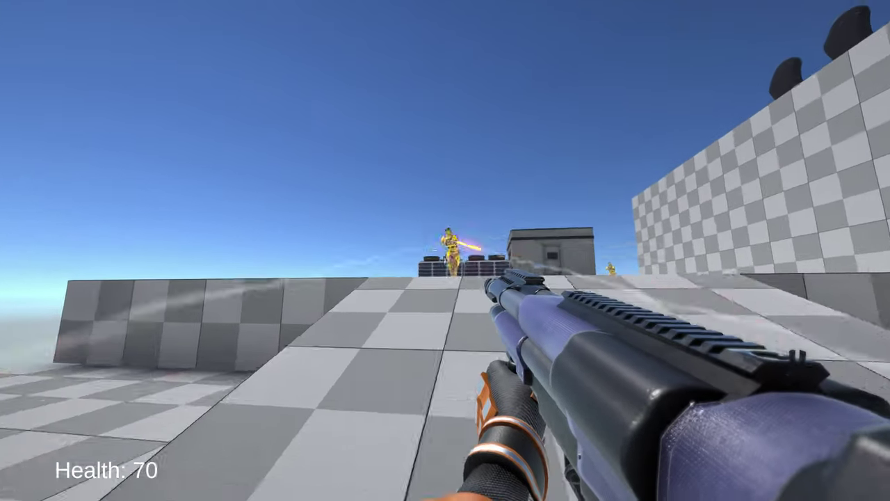
scroll(445, 251, down, 1)
Punch the approaching yellow enemies and gun down the enemy in the hall.
click(445, 250)
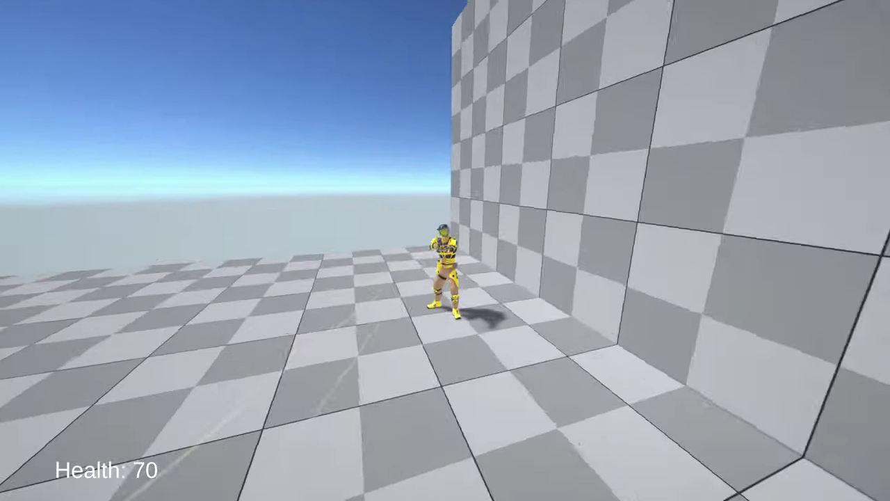
click(445, 250)
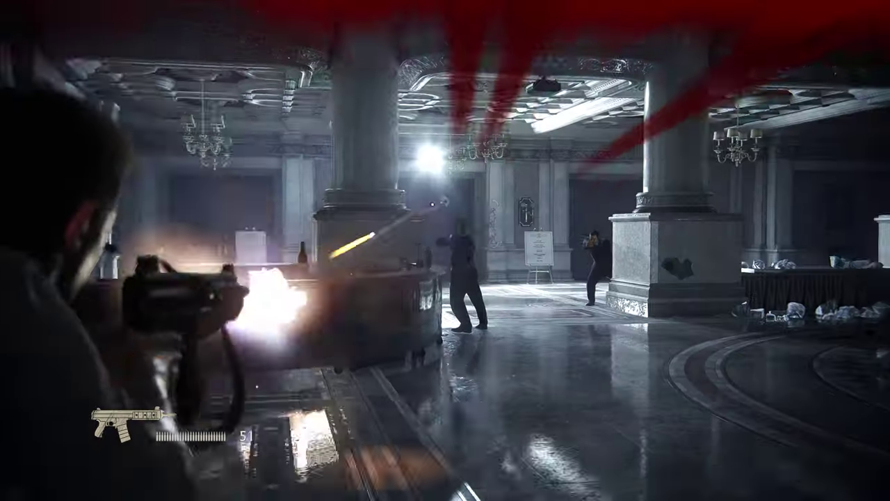
click(445, 250)
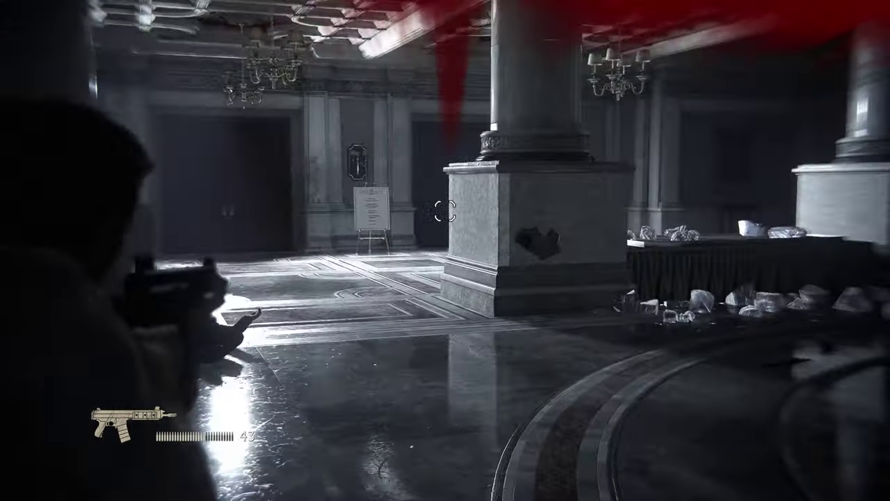
click(445, 251)
click(445, 250)
click(445, 250)
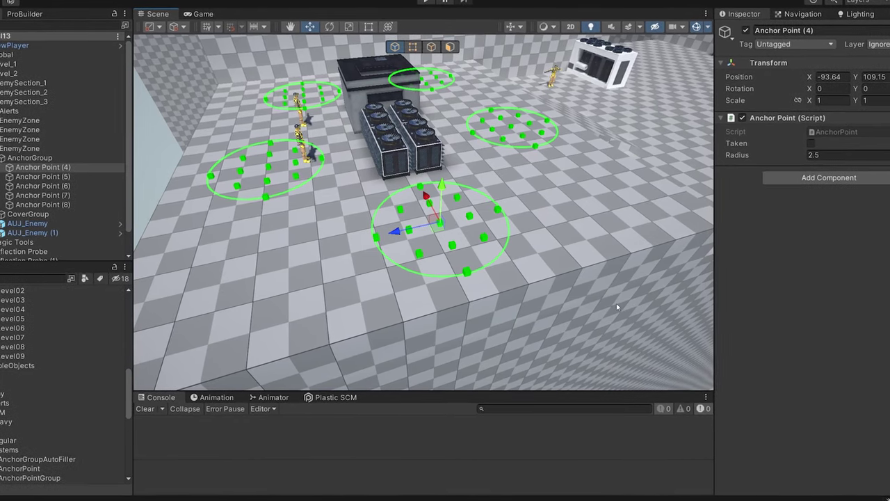
Advance past the box, shooting enemies with the green rifle and orange beam gun.
alt+drag(619, 307, 503, 317)
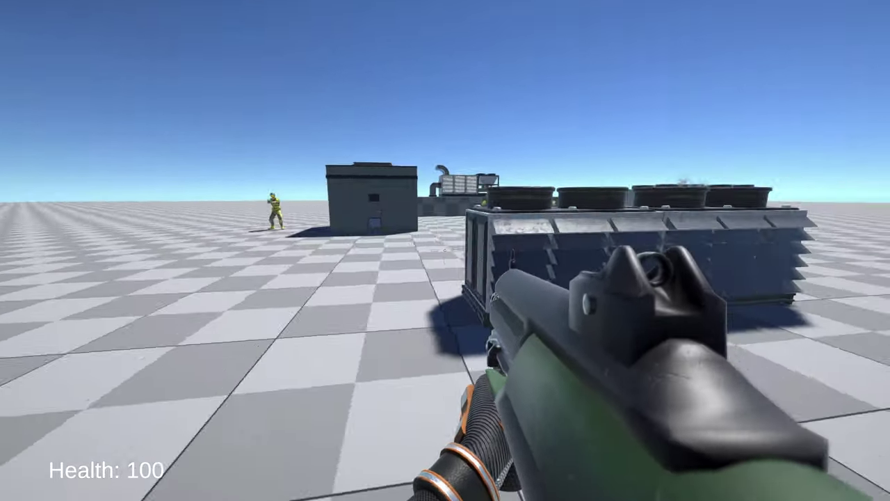
click(445, 250)
key(w)
click(445, 250)
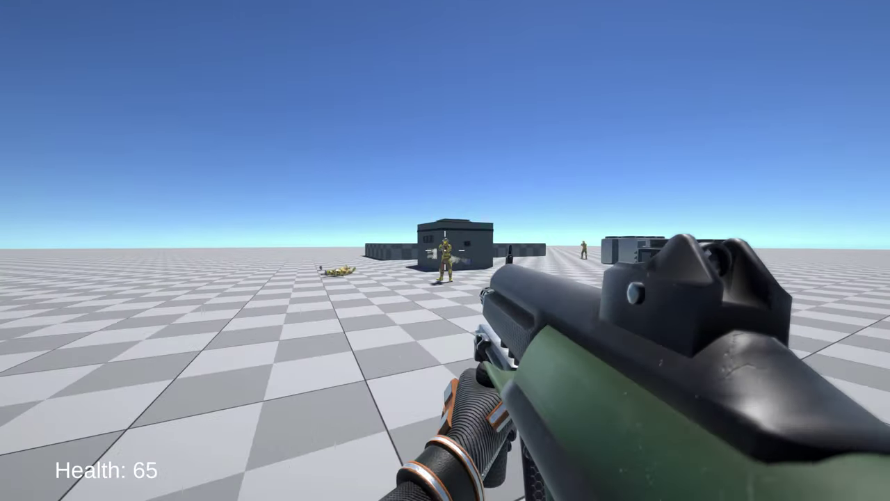
click(446, 251)
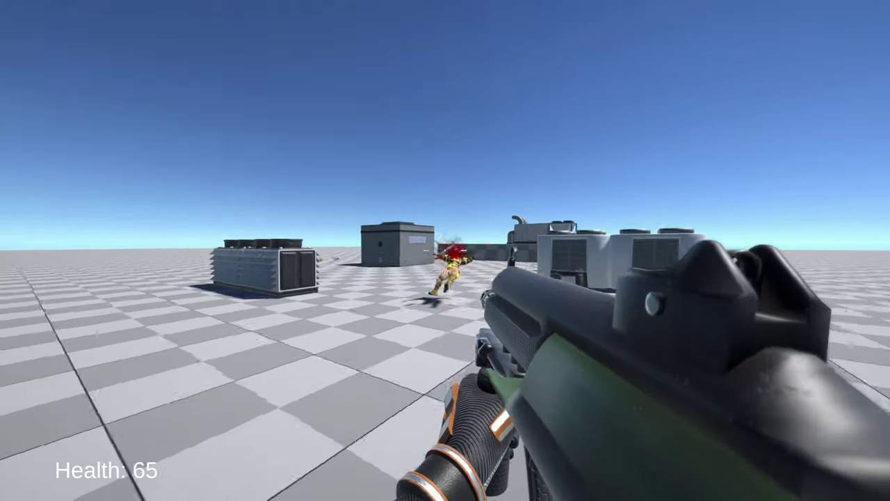
key(2)
click(445, 250)
Cycle between the blue rifle, orange gun and green rifle while closing in on the enemy.
key(3)
key(w)
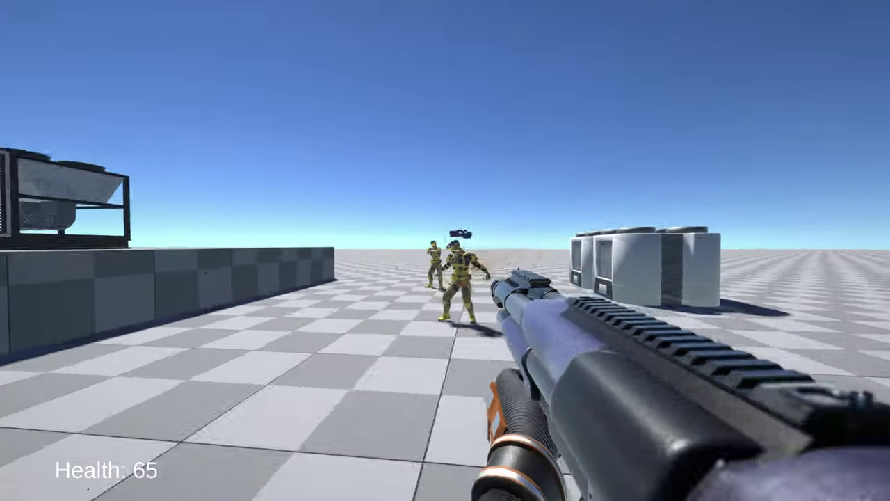
key(2)
click(445, 250)
key(1)
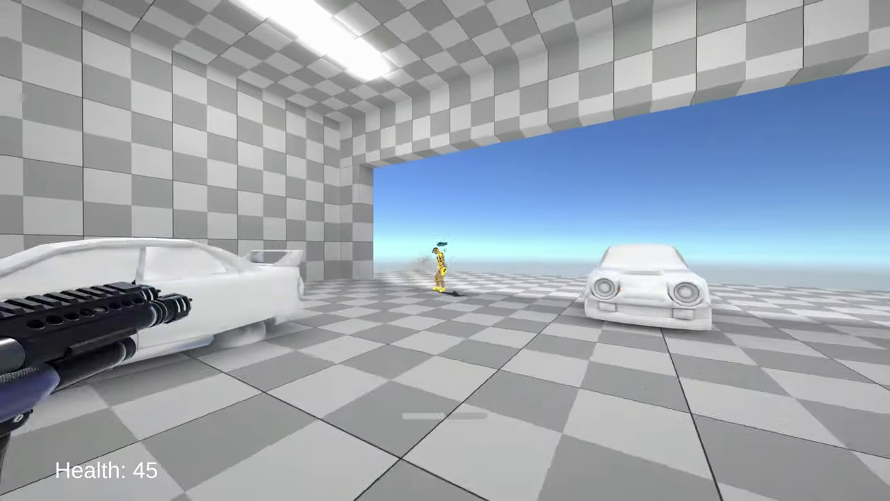
Pull an enemy's purple gun with the magnet gun, then shoot rooftop and distant enemies.
key(2)
click(445, 251)
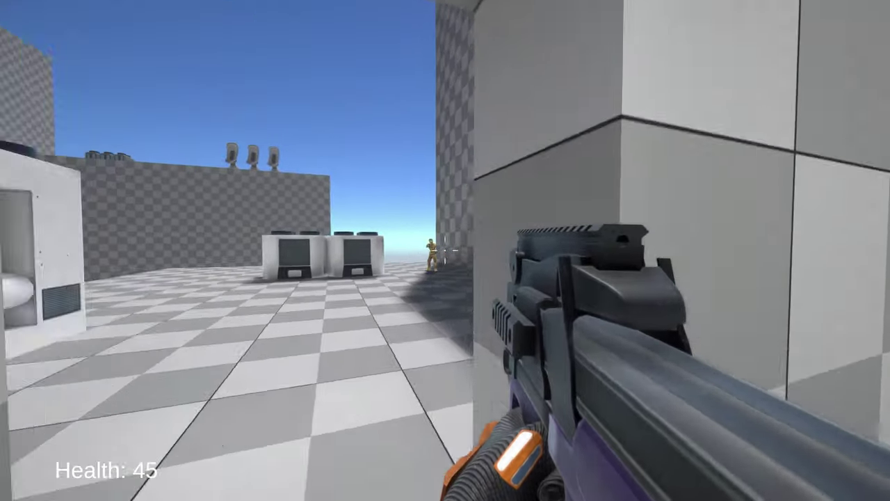
click(445, 250)
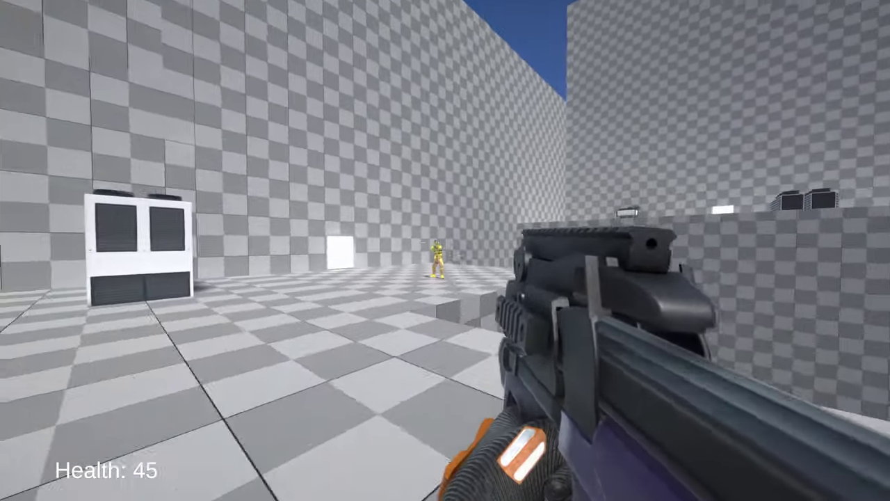
click(445, 250)
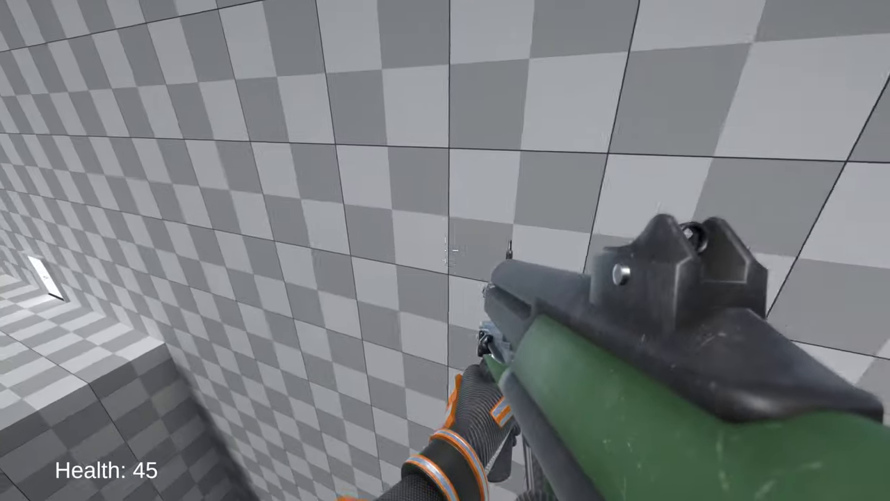
Fire the purple shotgun at arena enemies, drop to ground level and push toward the building.
click(446, 250)
click(445, 250)
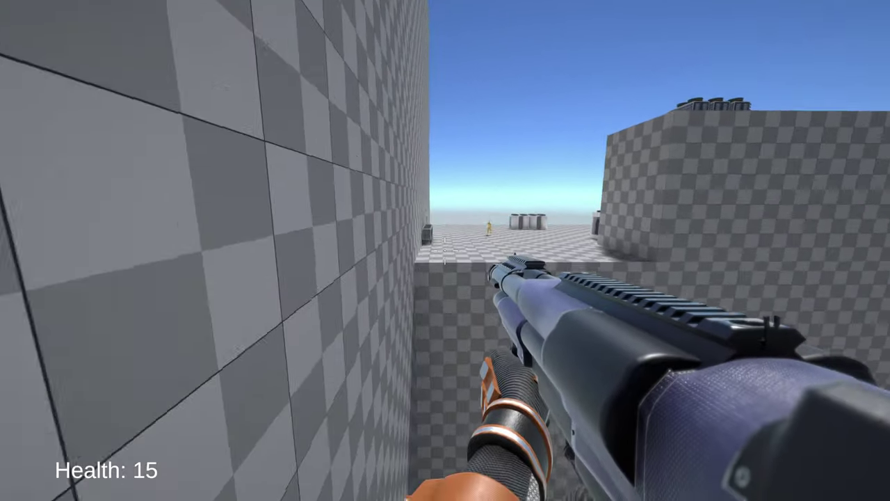
click(446, 250)
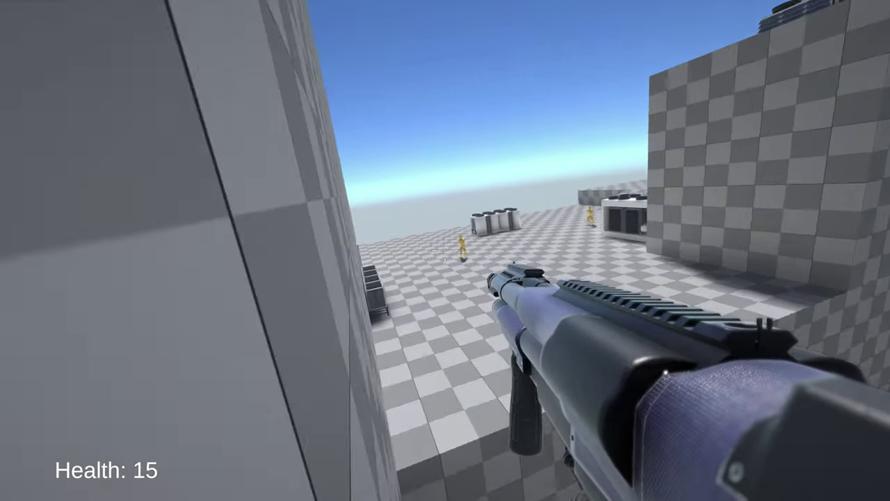
key(w)
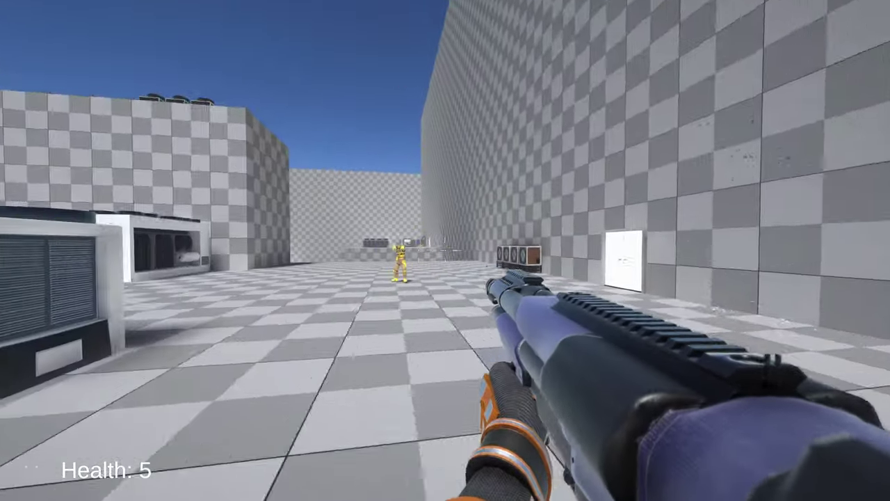
click(445, 250)
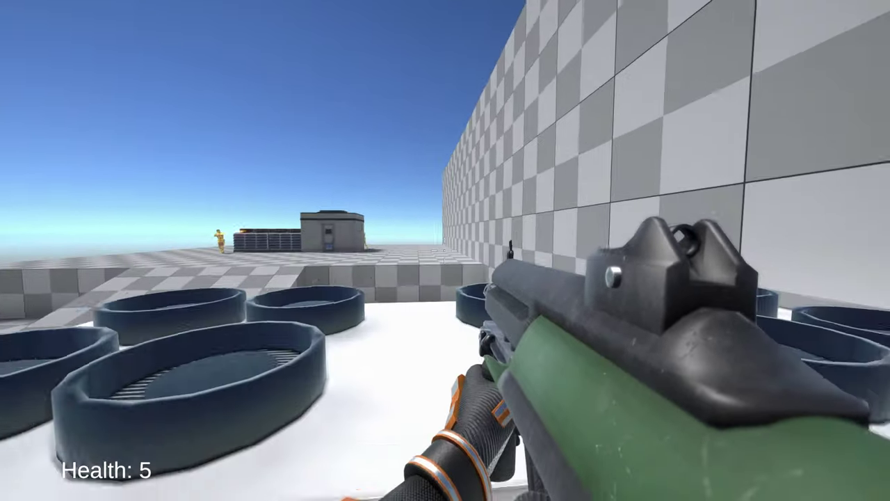
key(w)
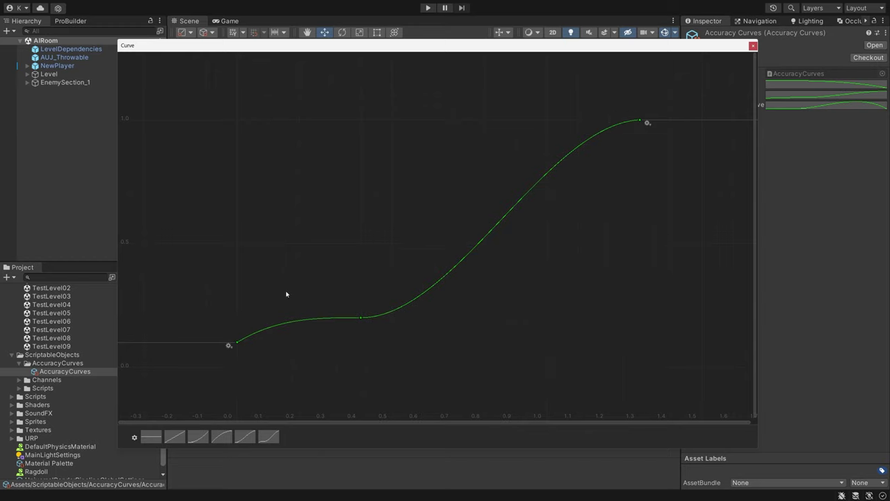
Undo a trial key raise, then add a new curve key at 0.623, 0.759.
drag(223, 362, 361, 256)
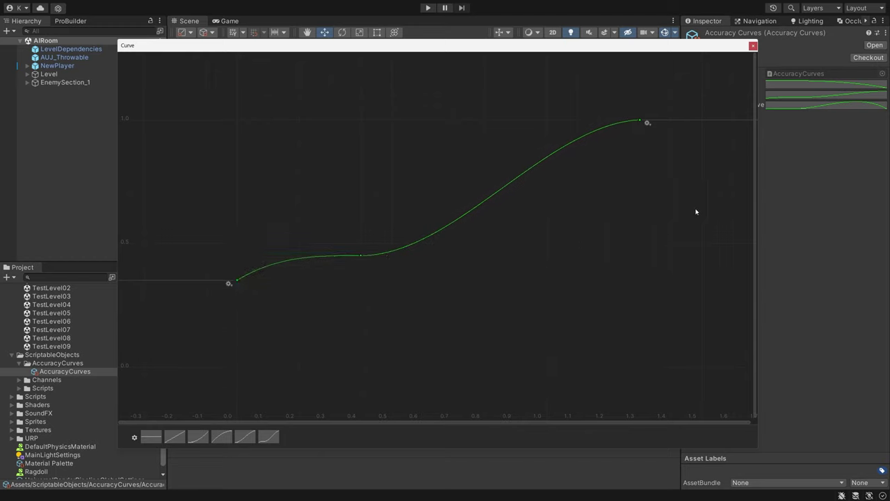
key(ctrl+z)
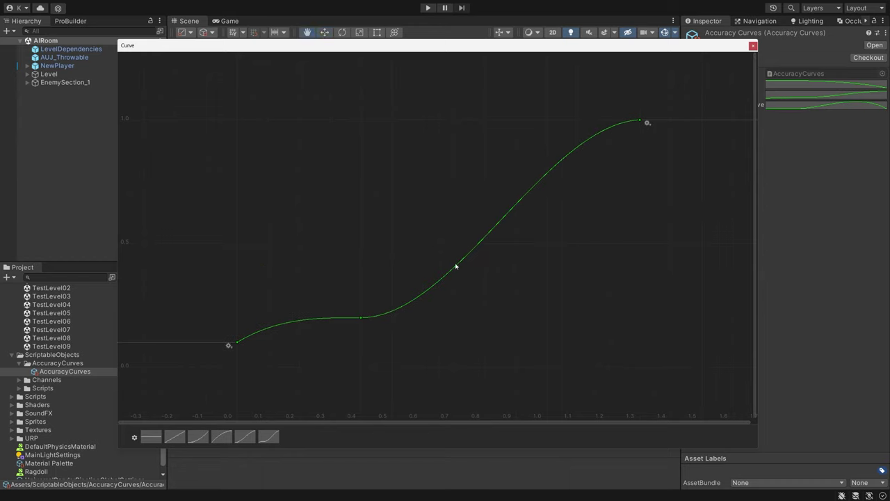
double_click(455, 266)
drag(457, 265, 430, 180)
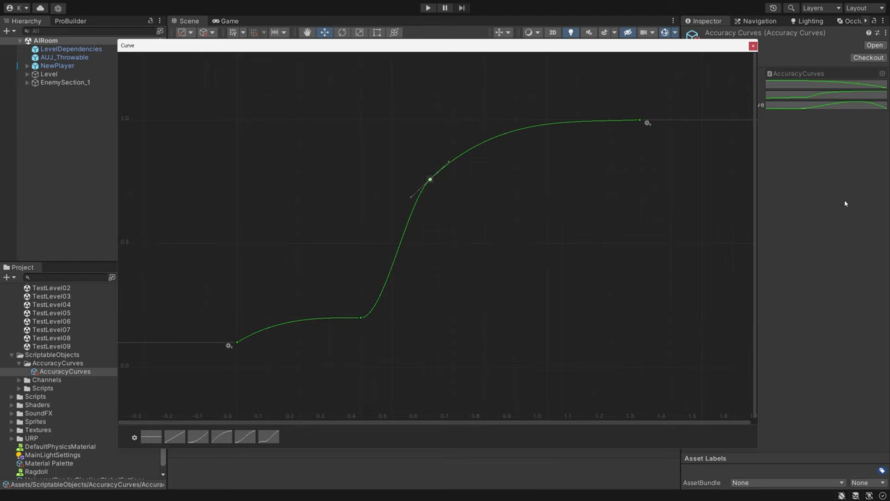
Maximize the Inspector, view the Standing Acc Curve, then switch to the Running Acc Curve.
key(shift+space)
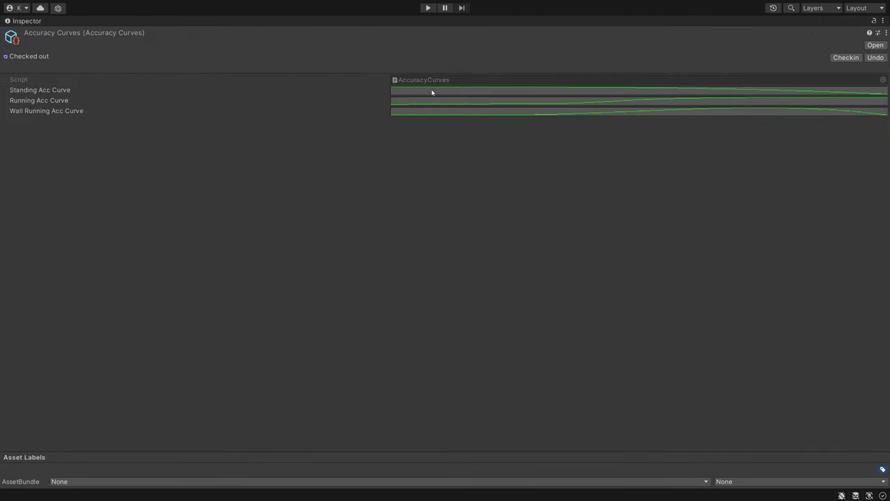
click(431, 90)
drag(606, 88, 401, 144)
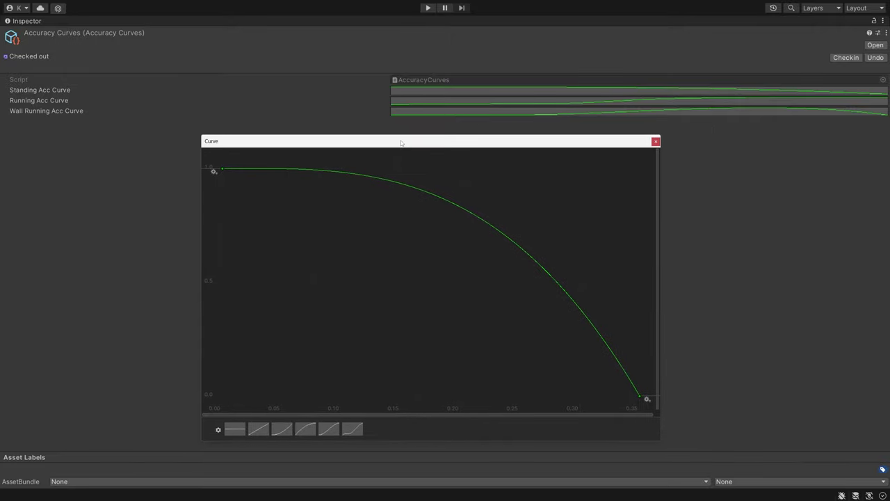
click(432, 103)
Open the Wall Running Acc Curve, then play-test: wall-run onto the roof and shotgun the soldiers.
click(435, 115)
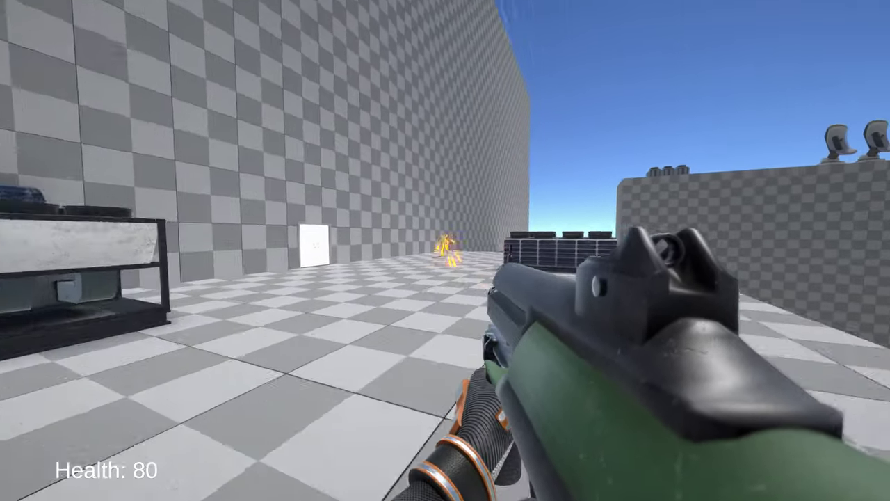
key(2)
key(space)
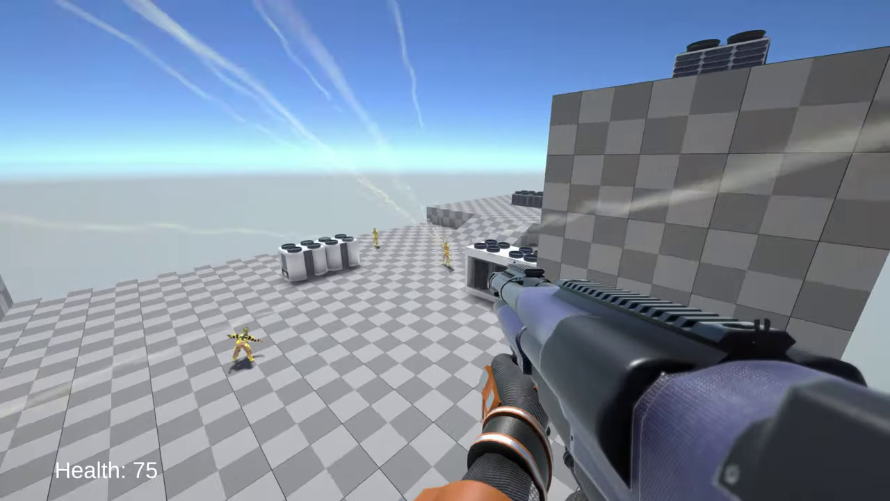
key(3)
key(2)
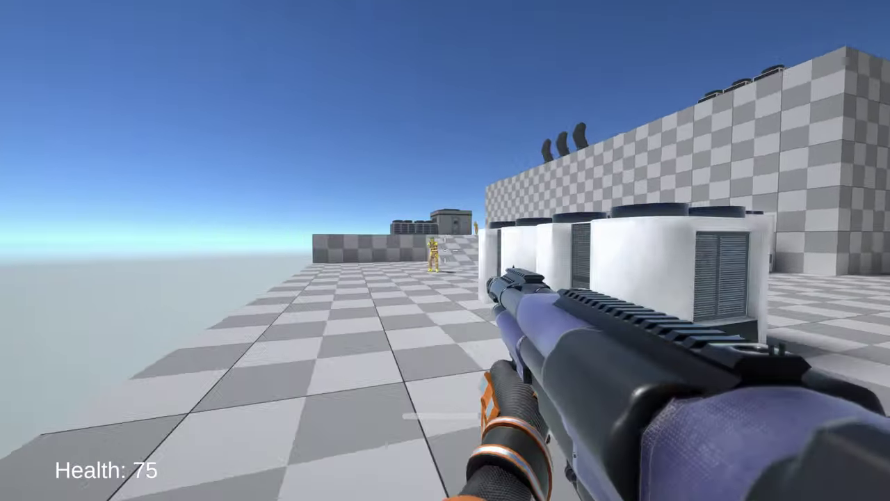
key(w)
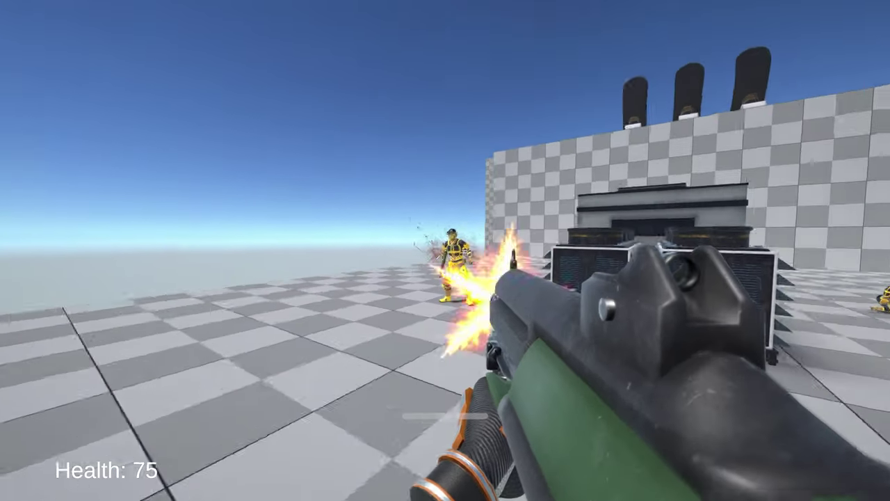
click(446, 250)
key(w)
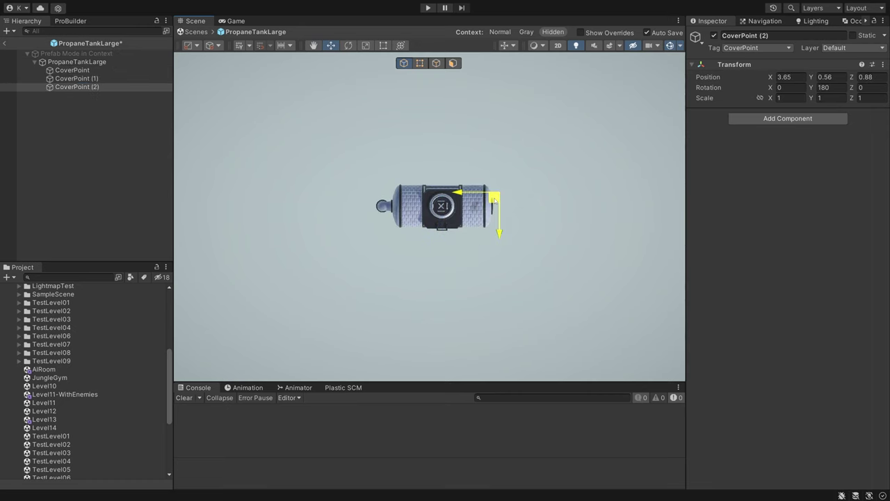
Return from Prefab Mode, place roof_15 in the scene and parent it under CoverGroup.
alt+drag(468, 206, 52, 118)
click(6, 43)
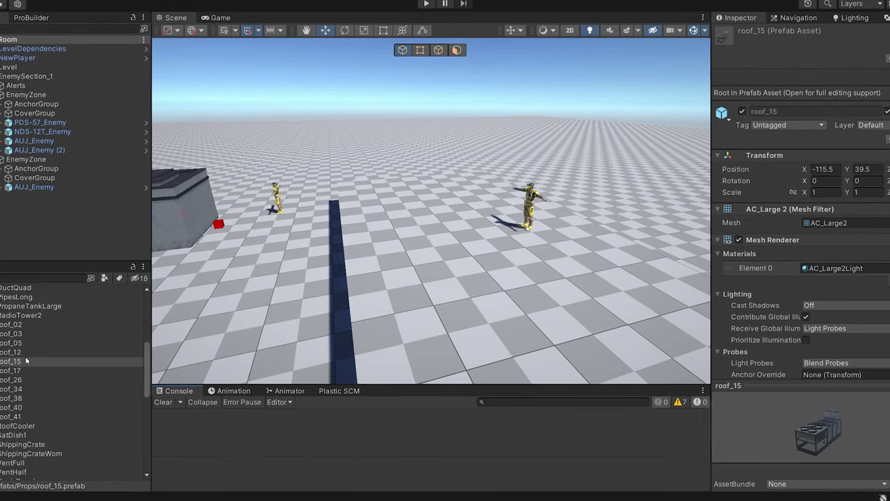
drag(24, 361, 440, 272)
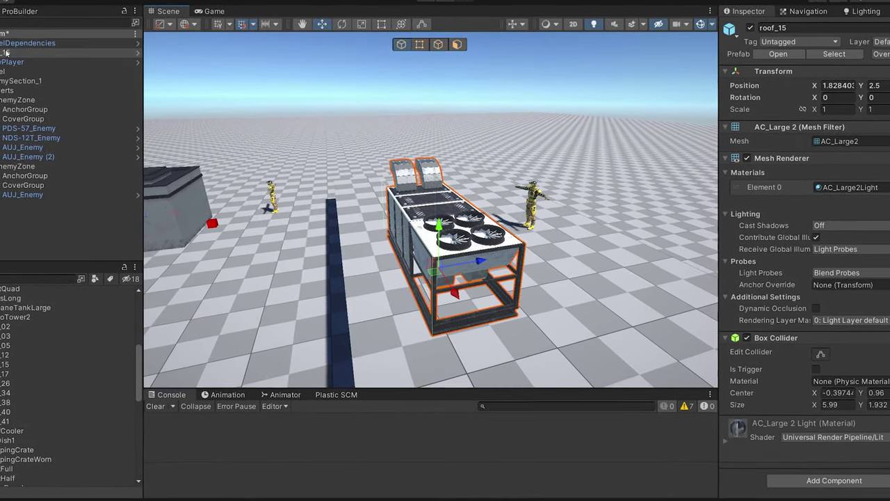
drag(16, 70, 23, 178)
click(23, 175)
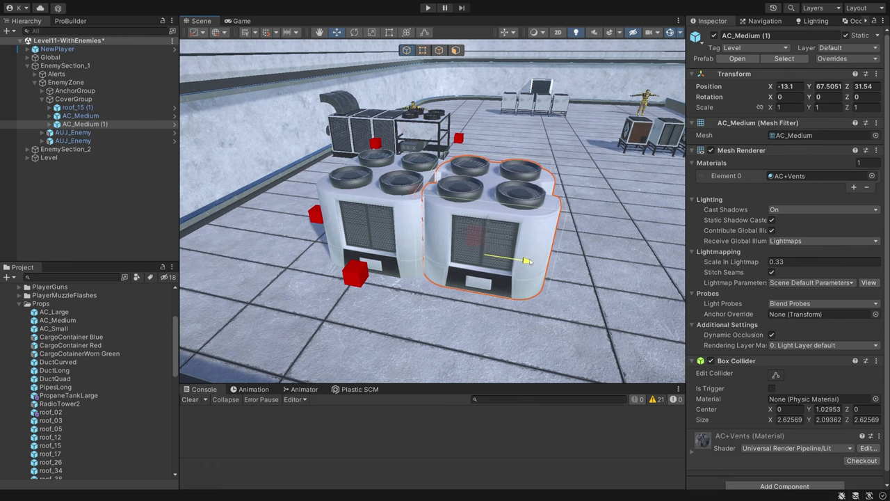
Nudge AC_Medium (1) slightly along X and inspect the red cover points around the AC units.
drag(526, 260, 540, 263)
click(80, 224)
key(w)
mouse_move(494, 270)
right_down()
mouse_move(491, 260)
mouse_move(460, 276)
mouse_move(484, 277)
right_up()
key(s)
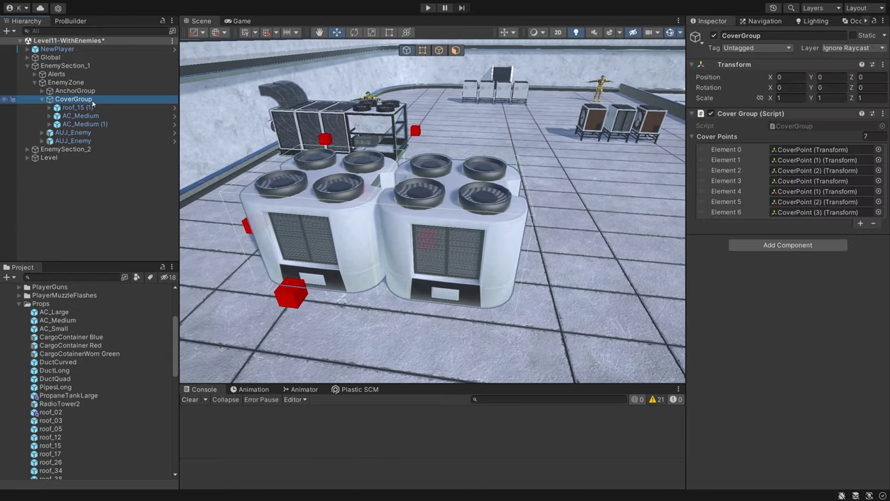
Add the Cover Group Auto Filler component to CoverGroup.
click(764, 248)
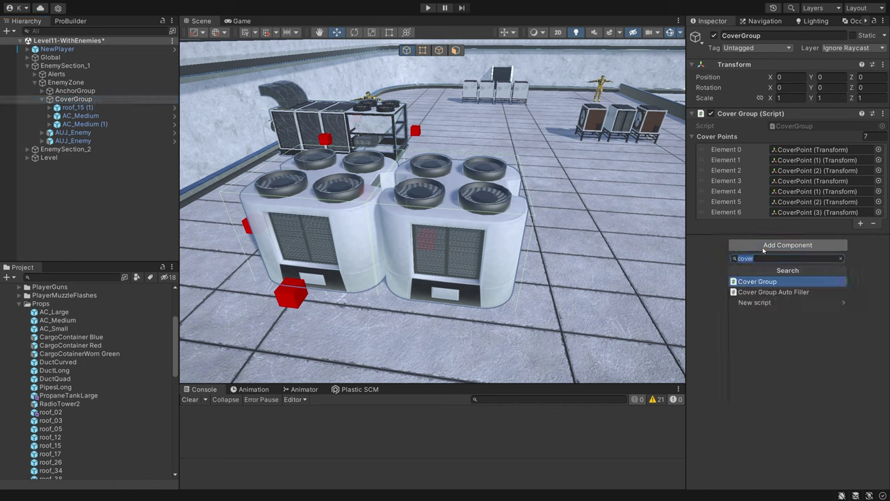
click(773, 292)
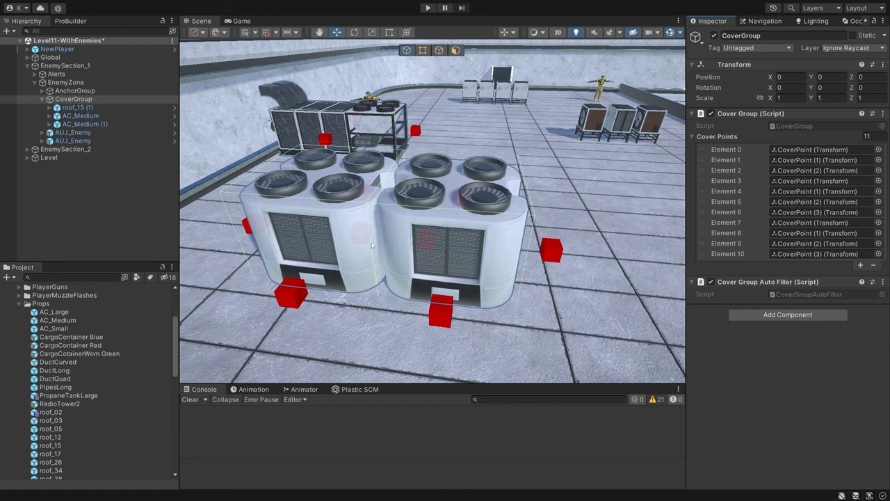
click(90, 227)
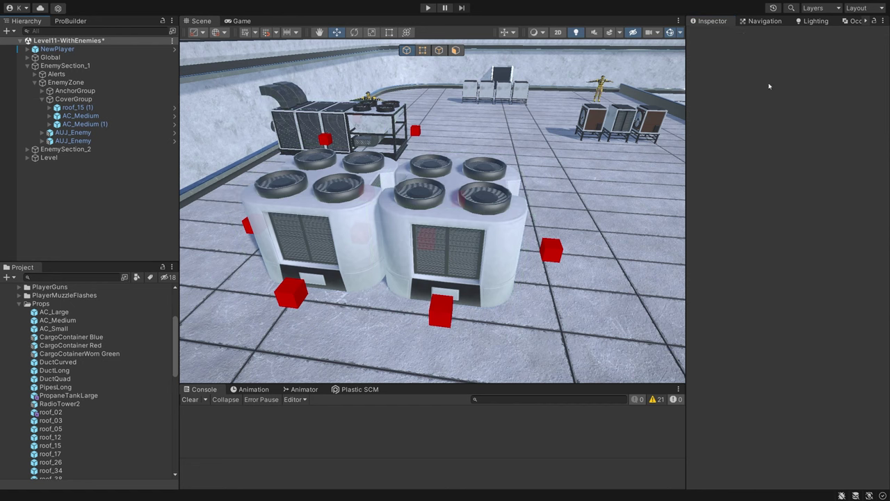
Show the NavMesh via the Navigation window's Bake tab and review it across the AC cluster.
click(765, 21)
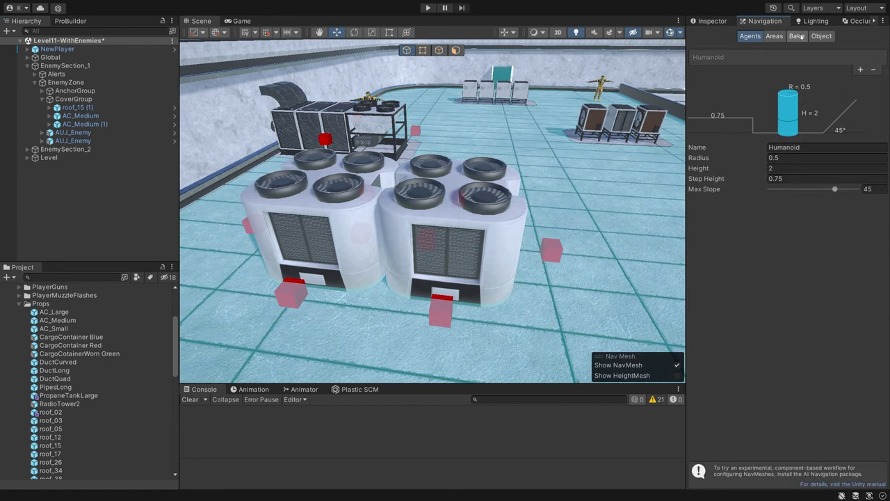
click(798, 36)
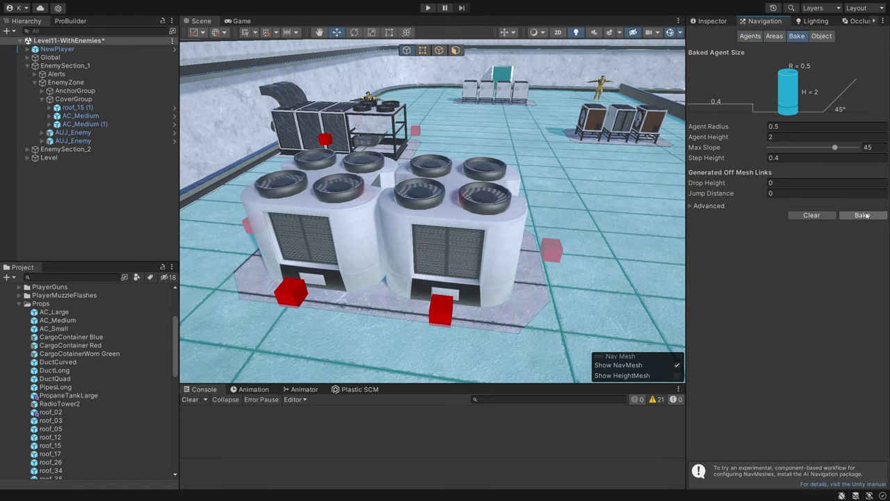
key(w)
right_drag(413, 240, 594, 220)
key(s)
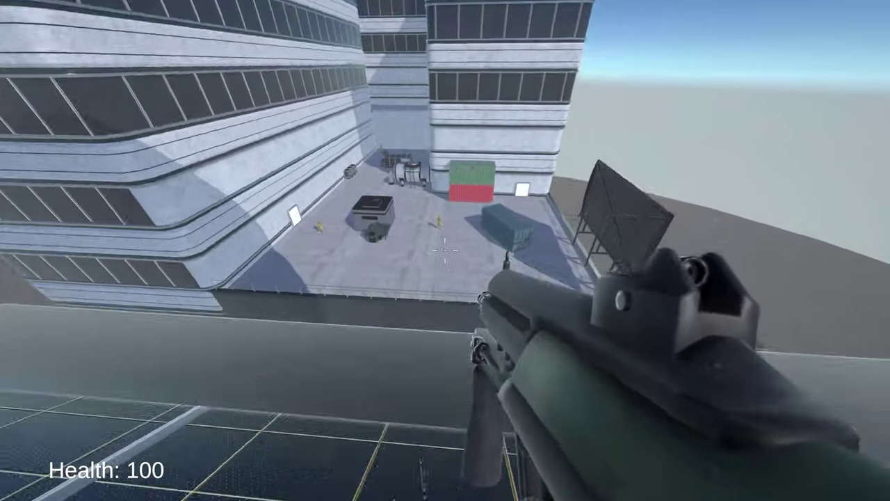
Drop into the courtyard, back off under fire, and switch from the laser gun to the rifle.
key(w)
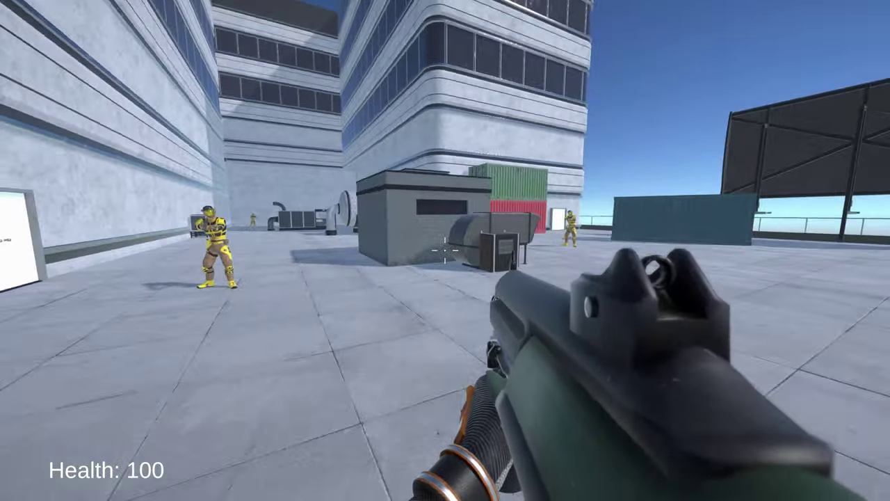
key(s)
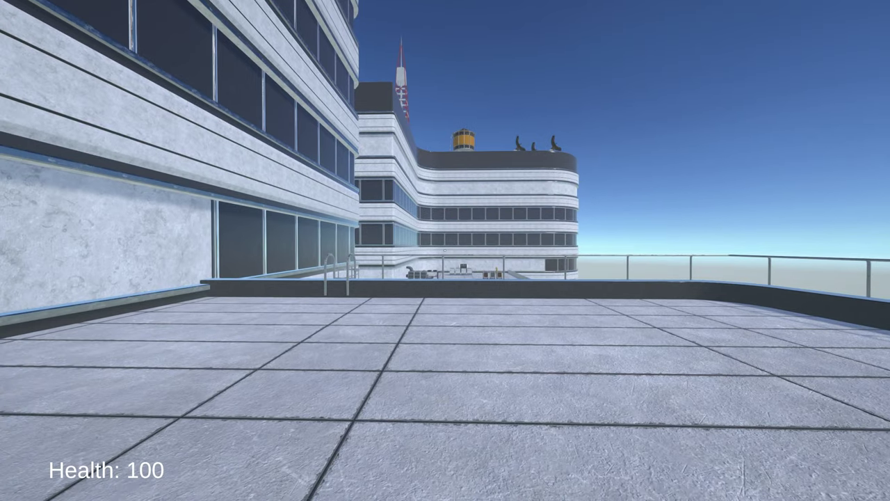
key(w)
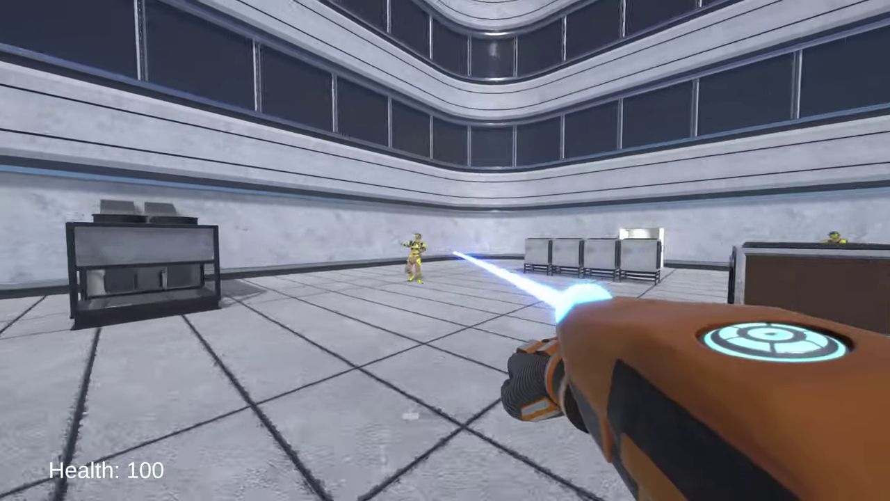
key(2)
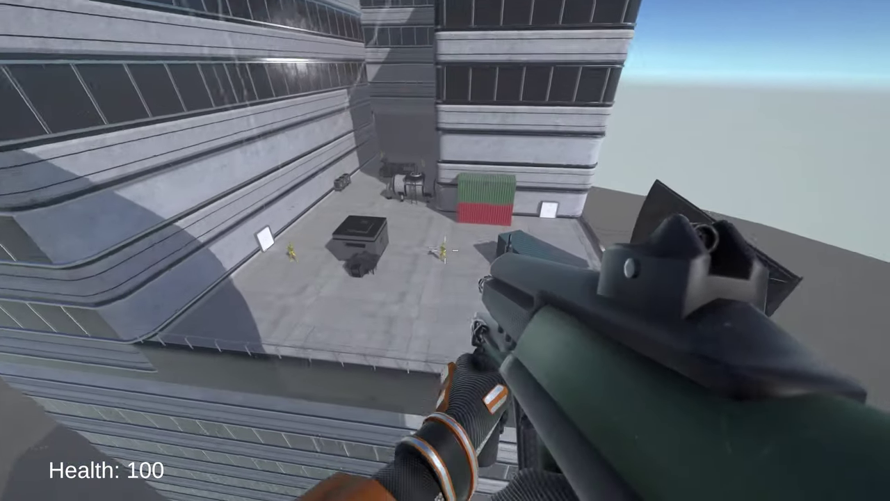
Shoot and punch down the yellow enemy soldiers in the courtyard.
key(w)
click(445, 250)
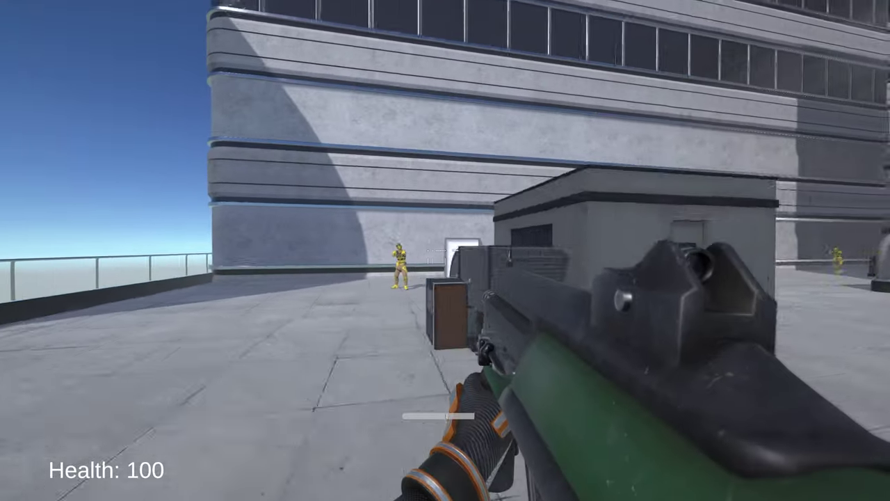
click(445, 250)
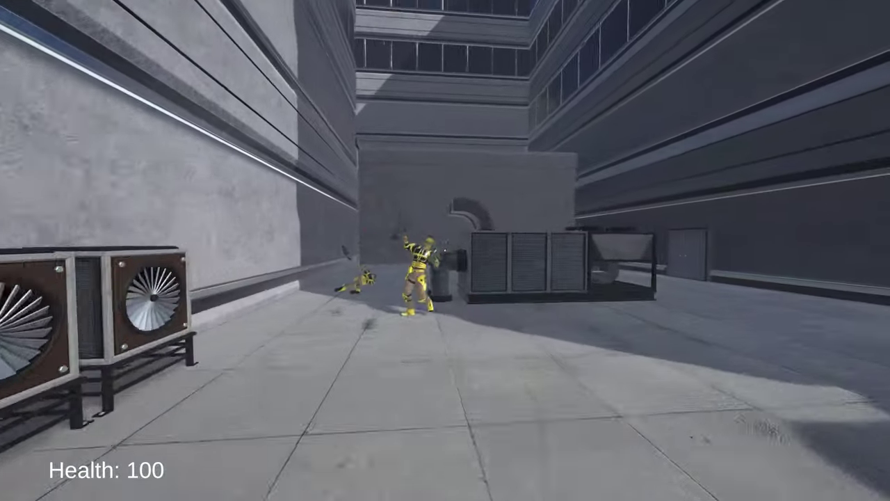
click(445, 250)
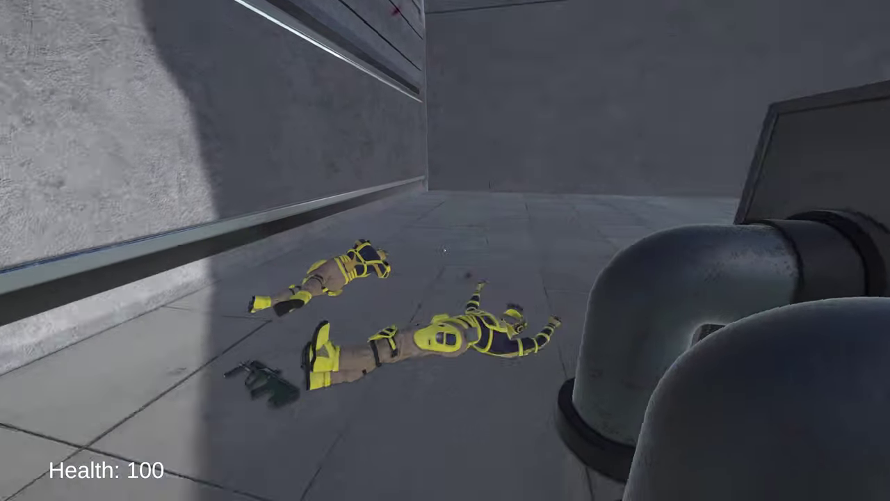